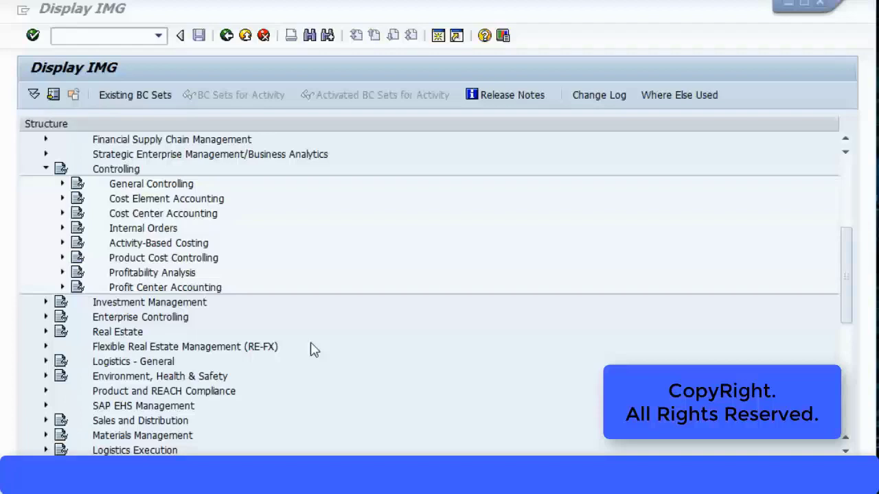
Step: Expand Profitability Analysis > Structures > Define Operating Concern to list Maintain Characteristics, Value Fields and Operating Concern
{"action": "scroll", "coordinate": [305, 252], "scroll_direction": "up", "scroll_amount": 4}
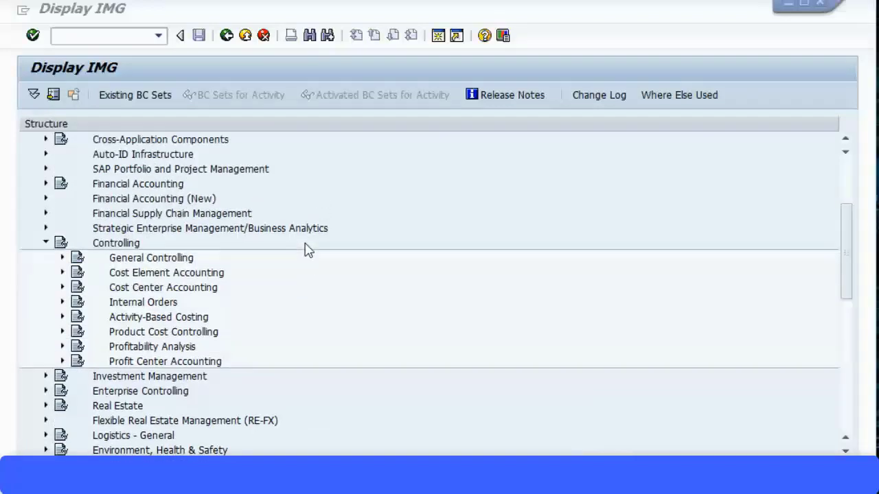
{"action": "scroll", "coordinate": [305, 250], "scroll_direction": "up", "scroll_amount": 1}
{"action": "scroll", "coordinate": [304, 250], "scroll_direction": "down", "scroll_amount": 5}
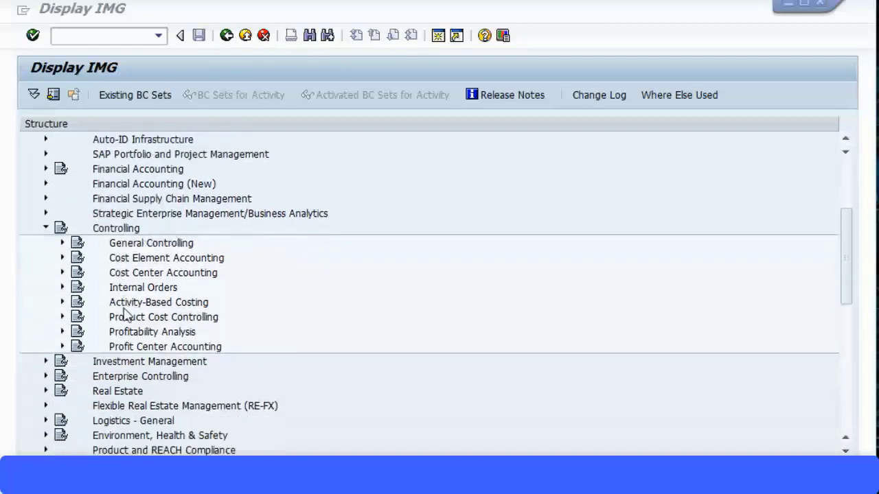
{"action": "left_click", "coordinate": [61, 332]}
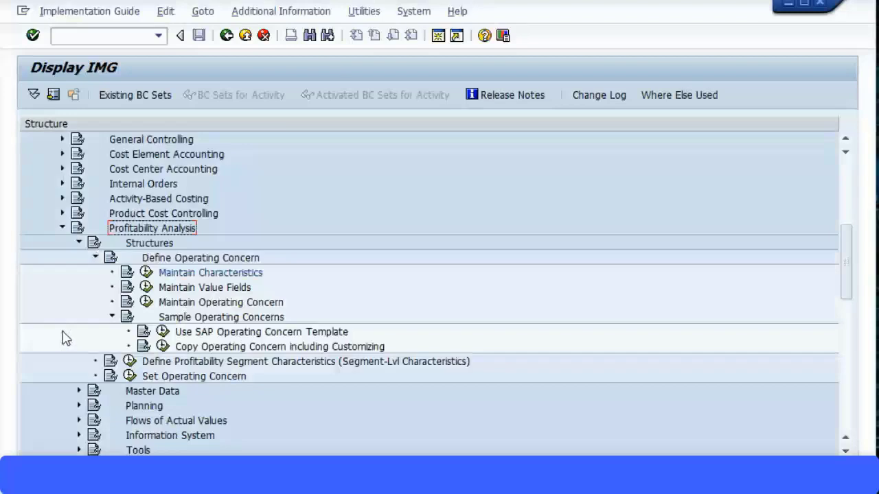
{"action": "left_click", "coordinate": [95, 258]}
{"action": "left_click", "coordinate": [78, 243]}
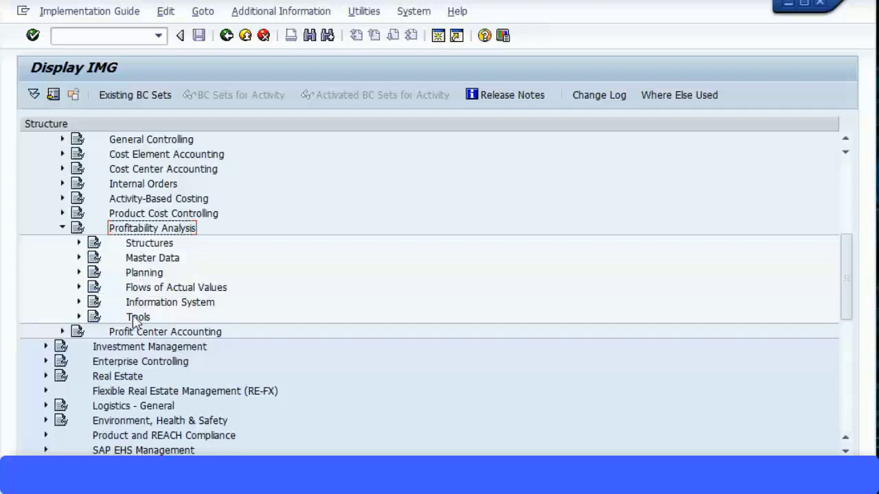
{"action": "left_click", "coordinate": [79, 243]}
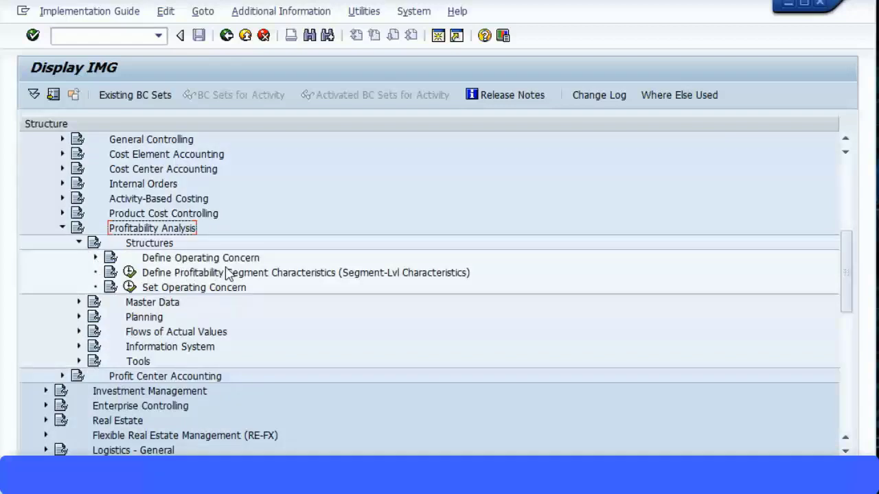
{"action": "left_click", "coordinate": [95, 258]}
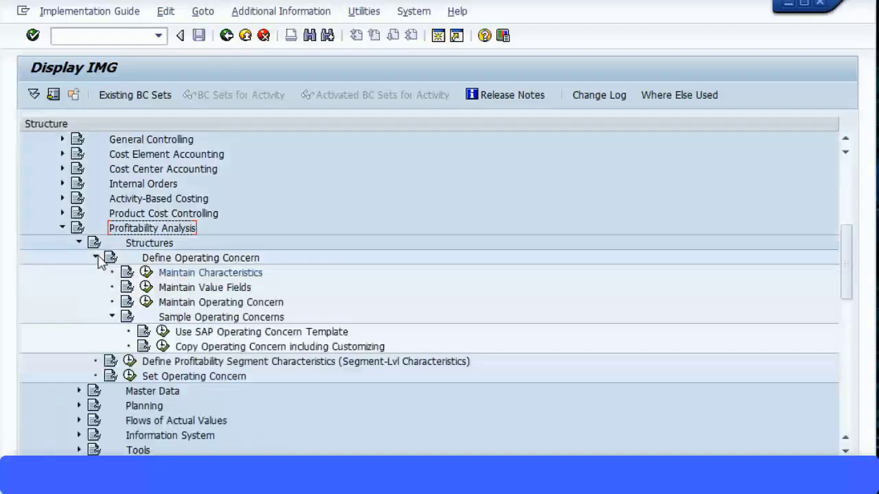
Step: Start Maintain Characteristics and choose a read-only overview of all characteristics
{"action": "left_click", "coordinate": [147, 274]}
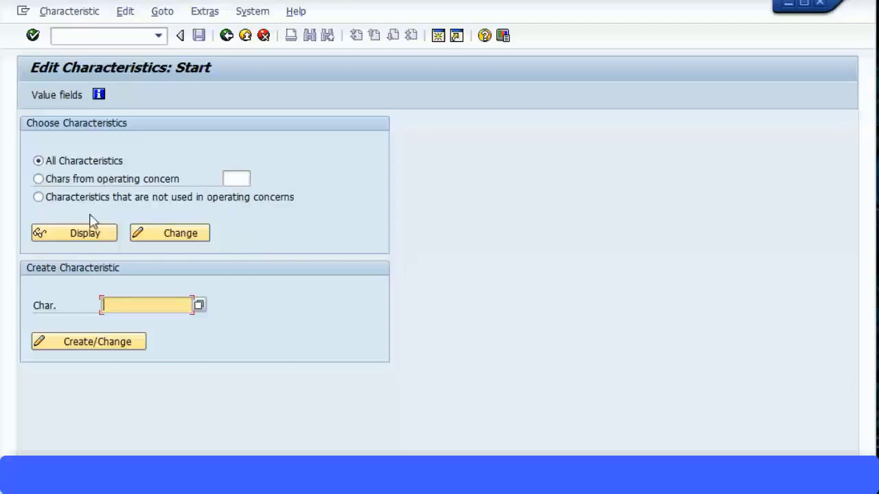
{"action": "left_click", "coordinate": [83, 237]}
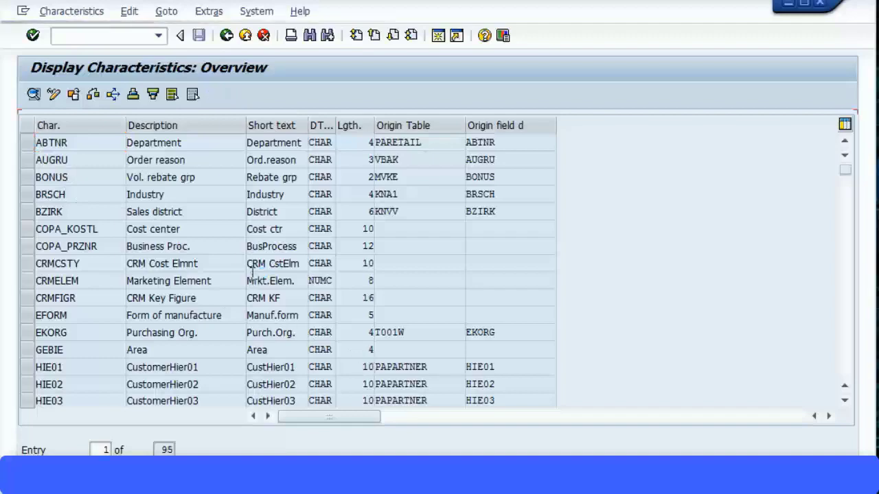
Step: Scroll through the 95-characteristic overview, past entries such as KMLAND (KNA1) and KMMAKL (MARA)
{"action": "scroll", "coordinate": [252, 273], "scroll_direction": "down", "scroll_amount": 3}
{"action": "scroll", "coordinate": [251, 288], "scroll_direction": "down", "scroll_amount": 1}
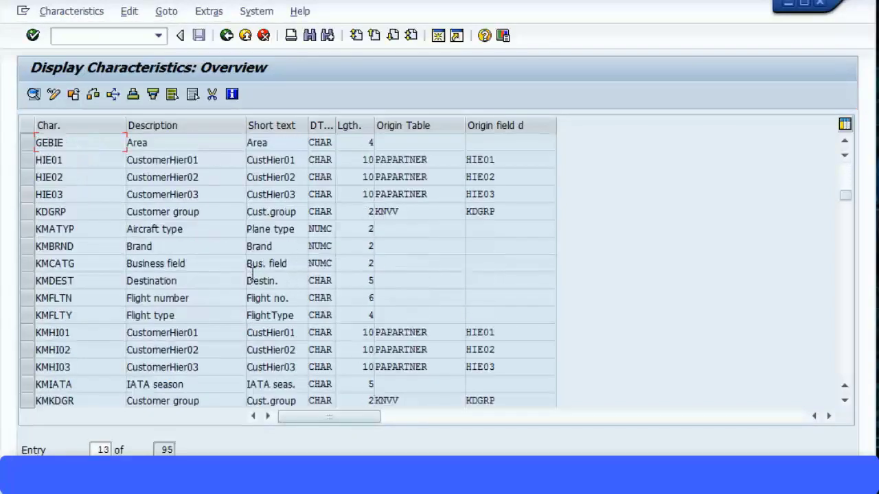
{"action": "scroll", "coordinate": [249, 278], "scroll_direction": "down", "scroll_amount": 1}
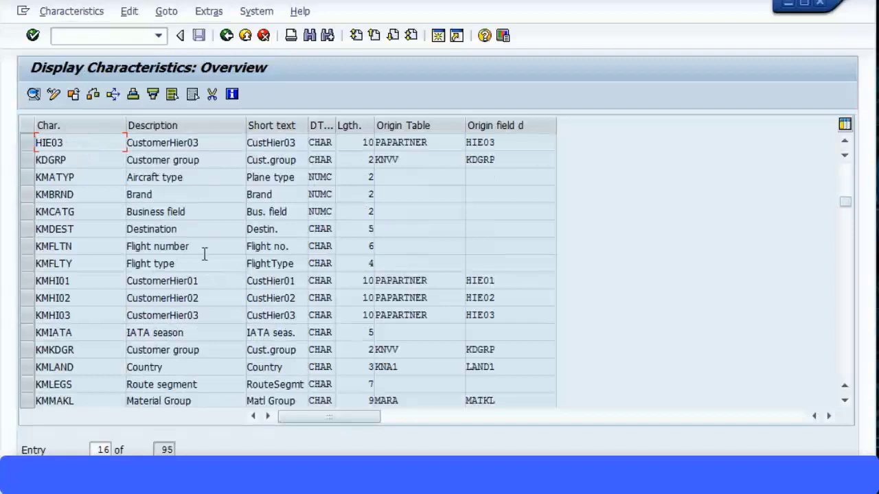
{"action": "scroll", "coordinate": [205, 258], "scroll_direction": "down", "scroll_amount": 1}
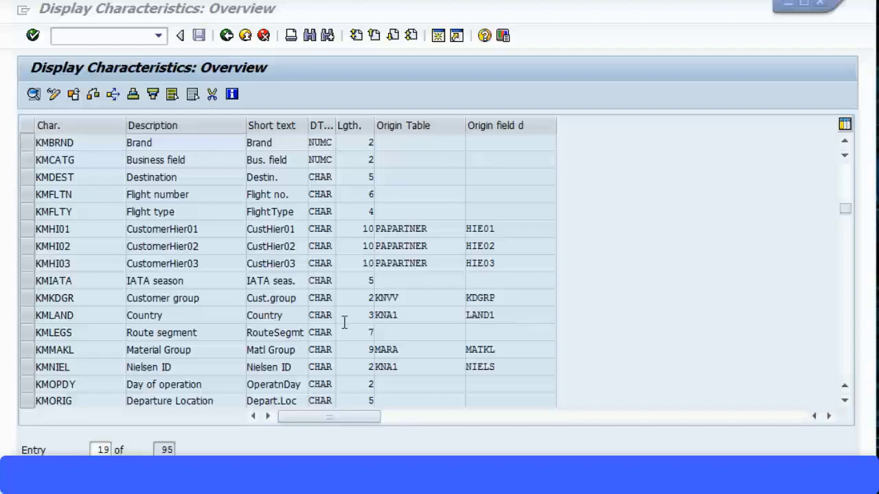
Step: Scroll through the remaining characteristics, then go back to the characteristics start screen
{"action": "left_click_drag", "start_coordinate": [845, 208], "coordinate": [847, 245]}
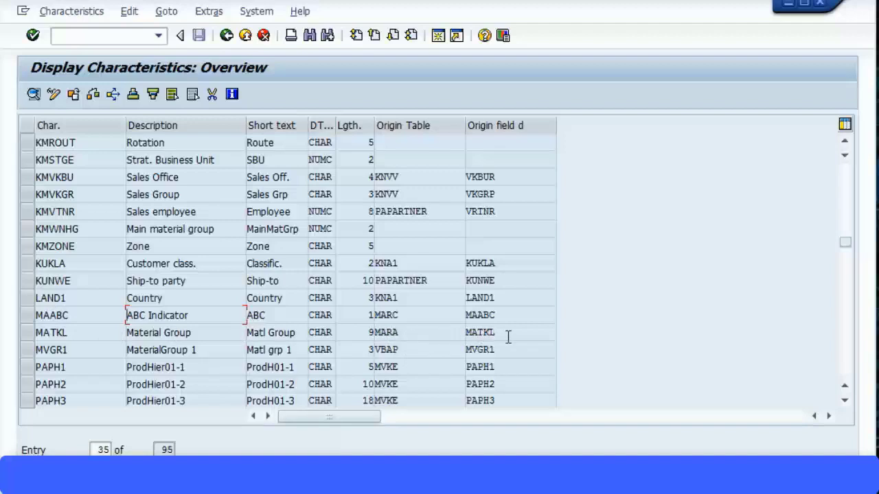
{"action": "scroll", "coordinate": [455, 335], "scroll_direction": "down", "scroll_amount": 1}
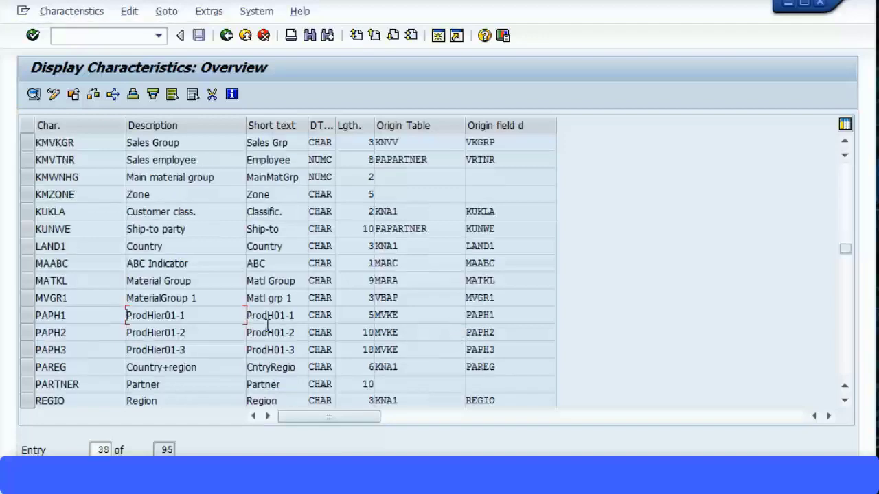
{"action": "scroll", "coordinate": [258, 350], "scroll_direction": "down", "scroll_amount": 2}
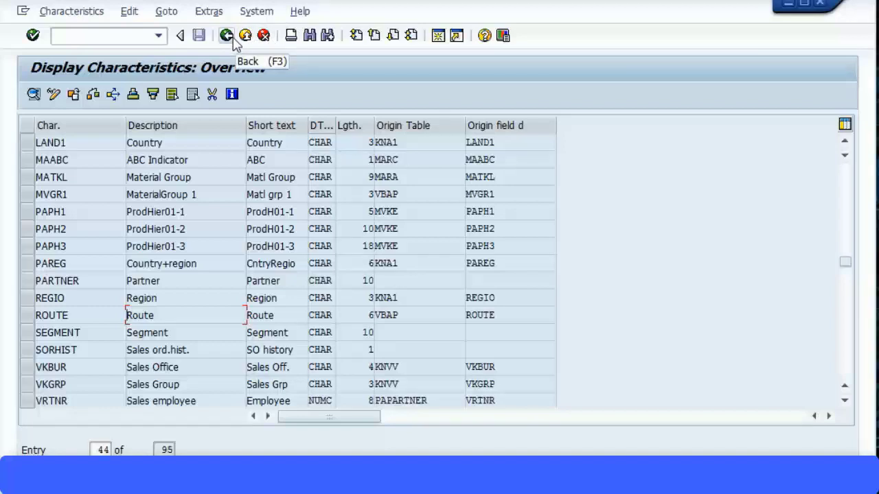
{"action": "left_click", "coordinate": [228, 35]}
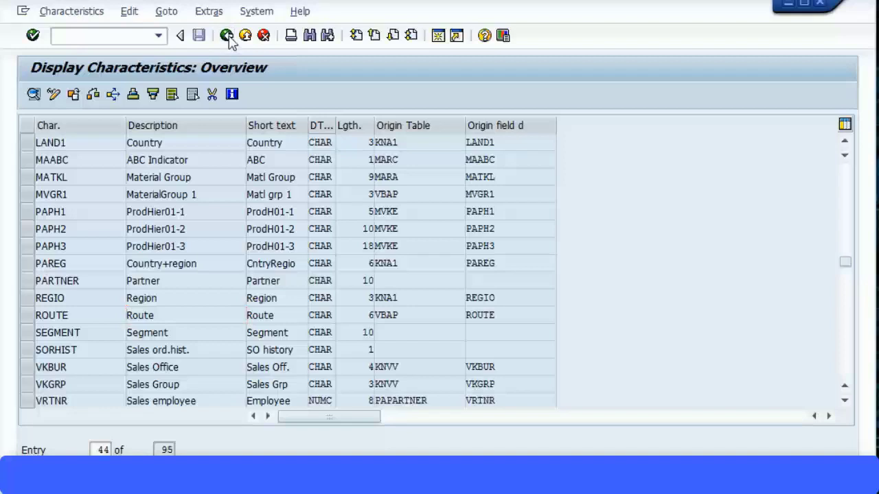
Step: Go back to the IMG tree and start the Maintain Value Fields activity
{"action": "left_click", "coordinate": [227, 36]}
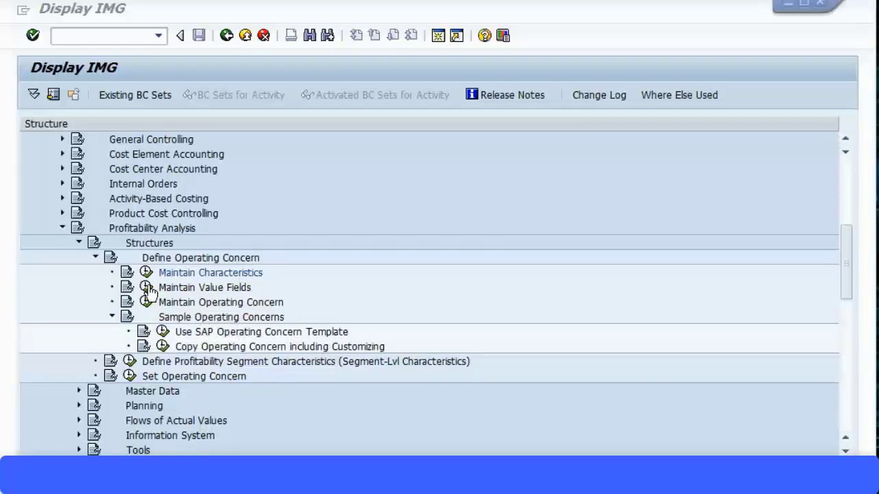
{"action": "left_click", "coordinate": [146, 288]}
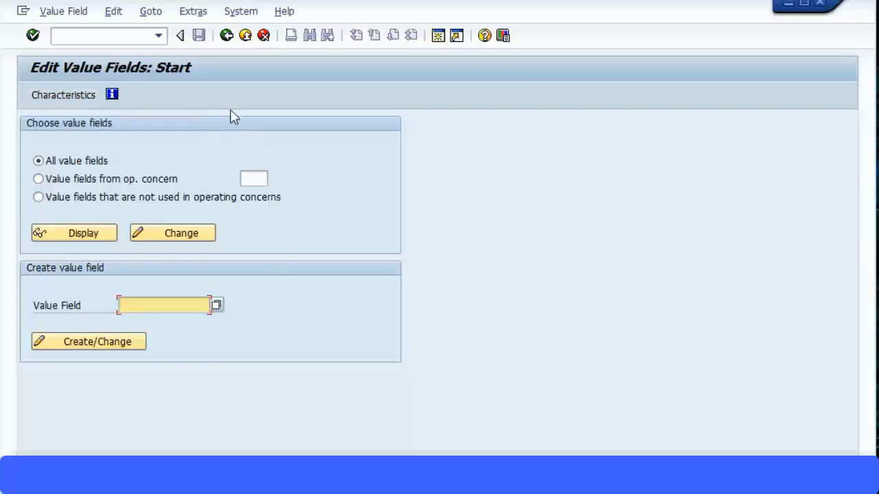
Step: Display all 257 value fields, such as ABSMG Sales quantity and ERLOS Revenue
{"action": "left_click", "coordinate": [63, 95]}
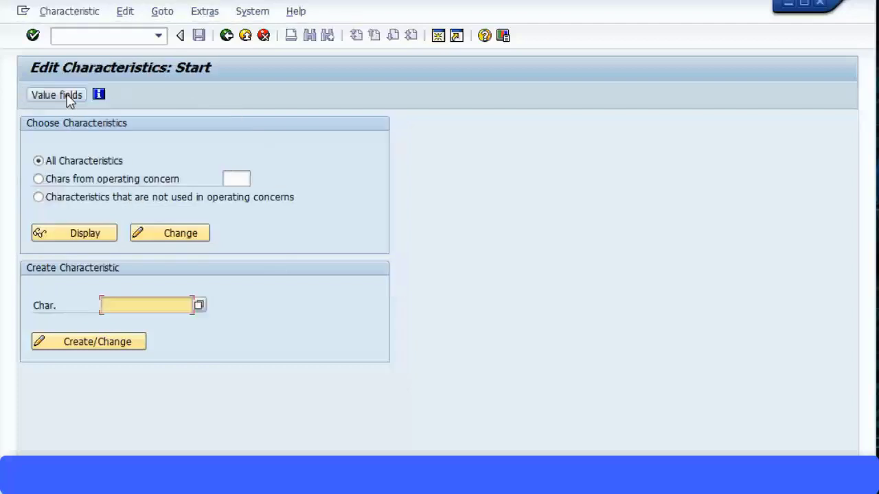
{"action": "left_click", "coordinate": [68, 97]}
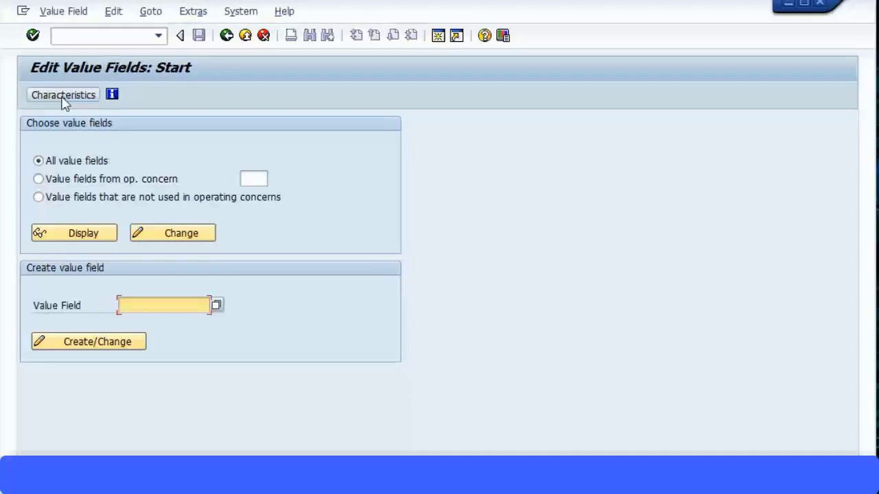
{"action": "left_click", "coordinate": [84, 237]}
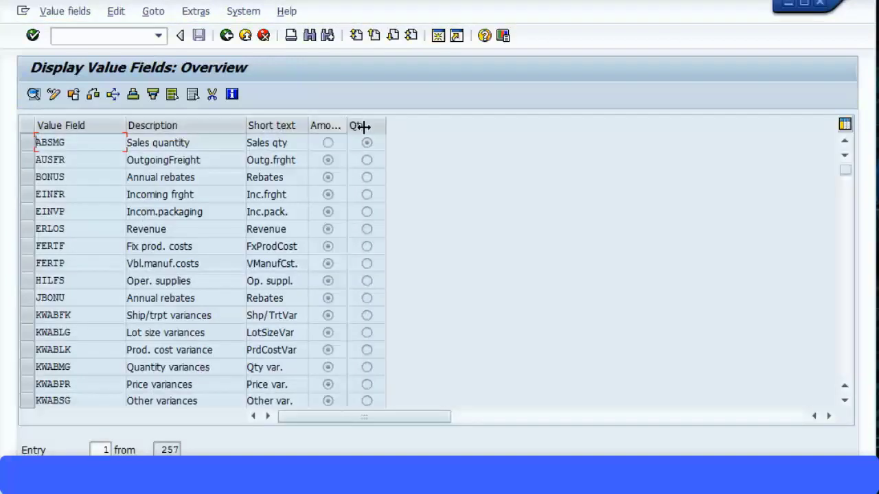
Step: Widen the Amount column and scroll through the value field overview
{"action": "left_click_drag", "start_coordinate": [348, 126], "coordinate": [365, 126]}
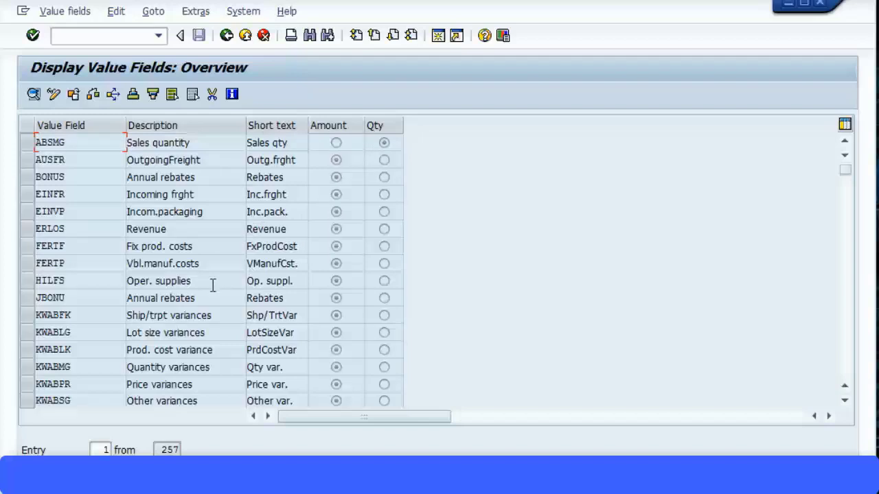
{"action": "scroll", "coordinate": [227, 367], "scroll_direction": "down", "scroll_amount": 1}
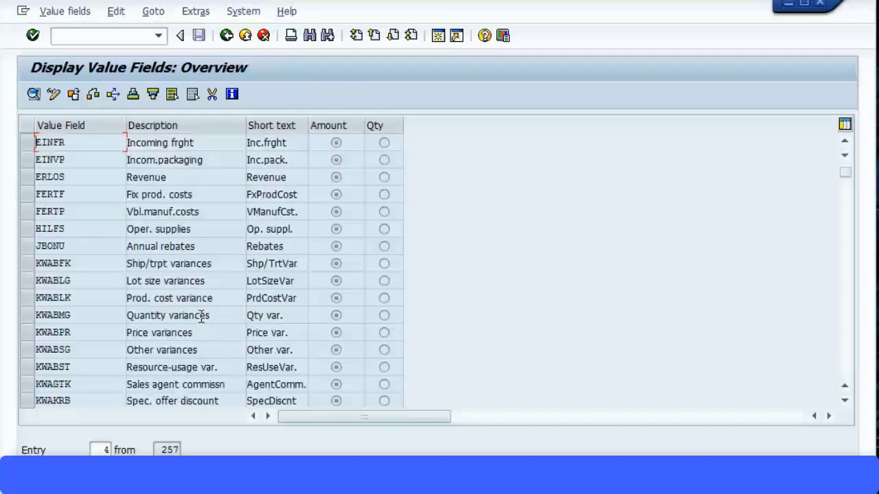
{"action": "scroll", "coordinate": [200, 314], "scroll_direction": "up", "scroll_amount": 1}
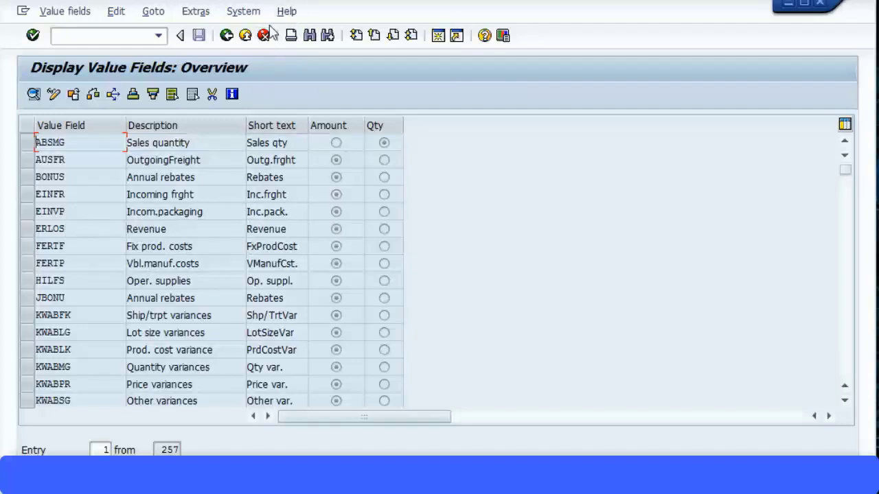
Step: Back out to SAP Easy Access and run transaction SPRO
{"action": "left_click", "coordinate": [227, 36]}
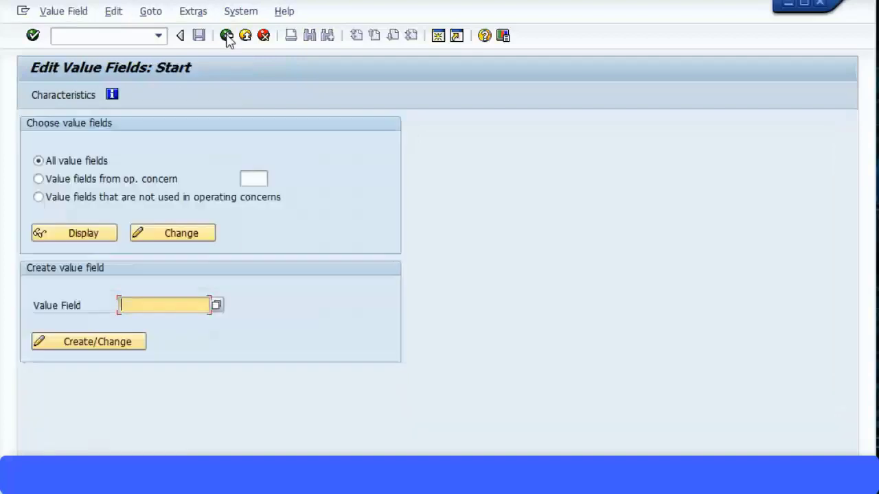
{"action": "left_click", "coordinate": [227, 36]}
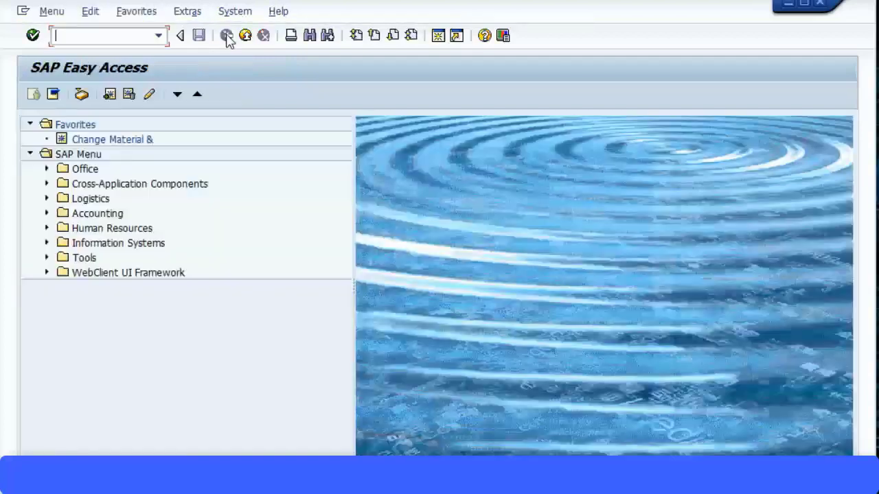
{"action": "type", "text": "spro"}
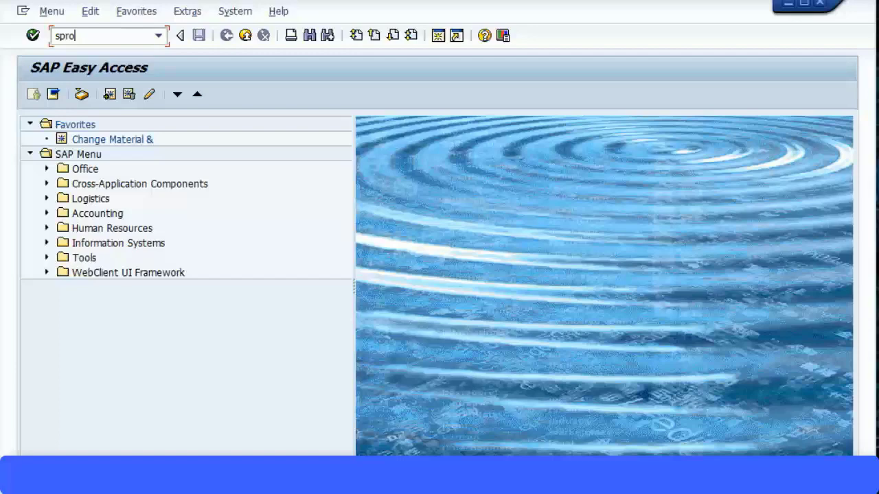
{"action": "key", "text": "Return"}
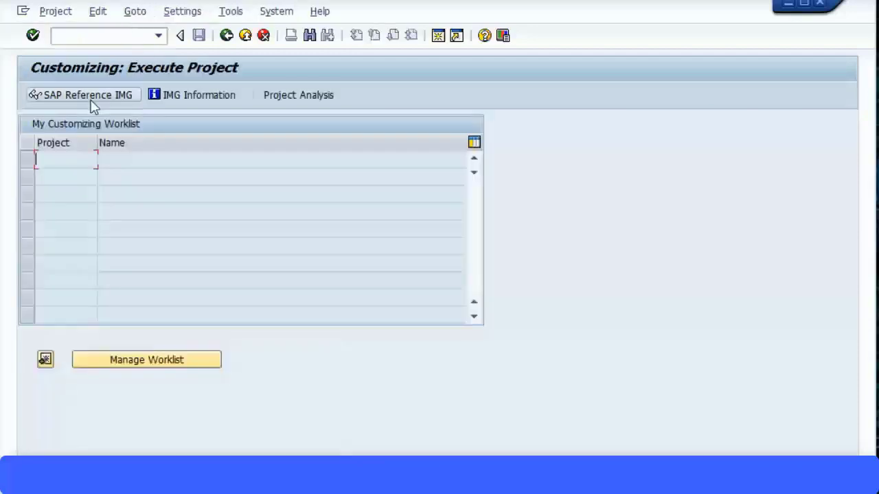
Step: In the SAP Reference IMG, expand Controlling > Profitability Analysis > Structures > Define Operating Concern
{"action": "left_click", "coordinate": [92, 101]}
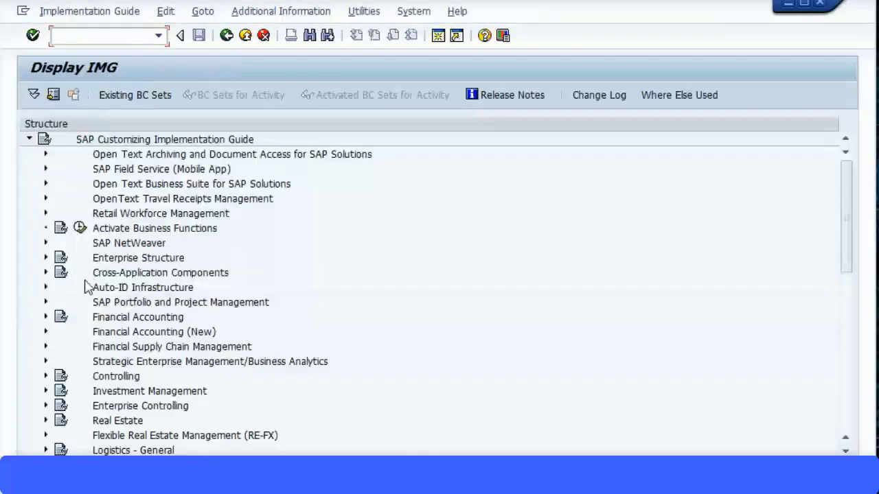
{"action": "left_click", "coordinate": [45, 376]}
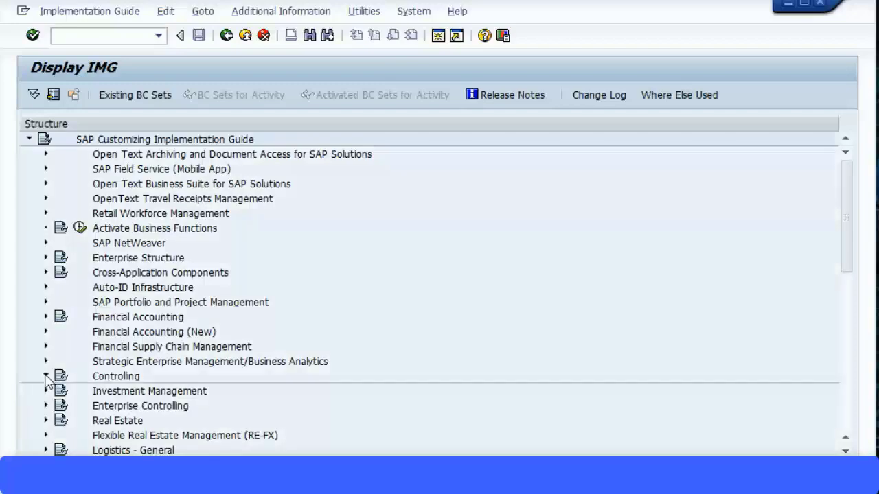
{"action": "scroll", "coordinate": [96, 326], "scroll_direction": "down", "scroll_amount": 4}
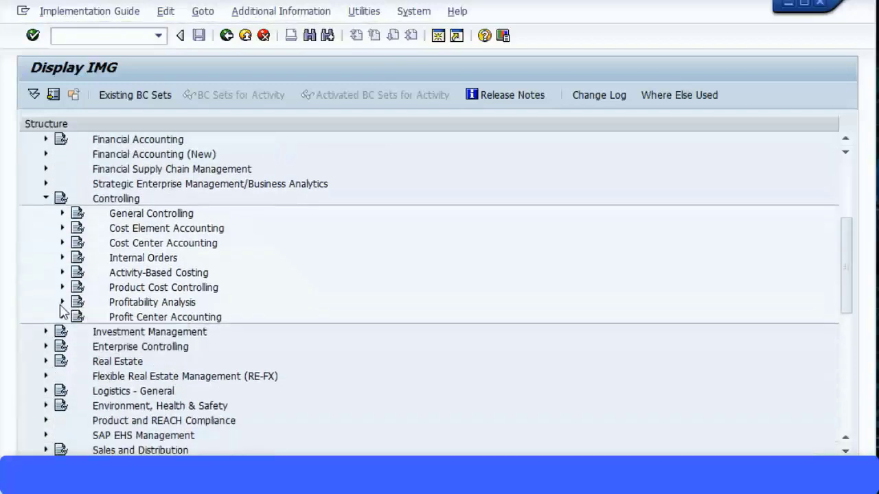
{"action": "left_click", "coordinate": [62, 302]}
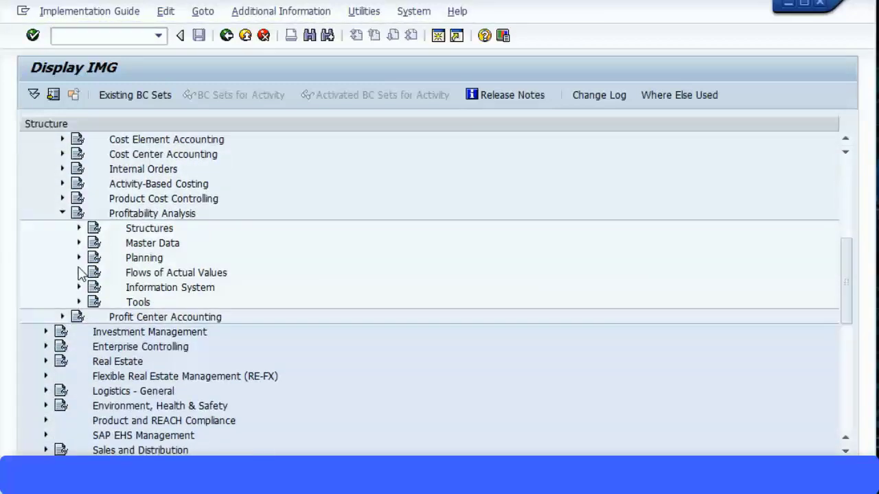
{"action": "left_click", "coordinate": [78, 228]}
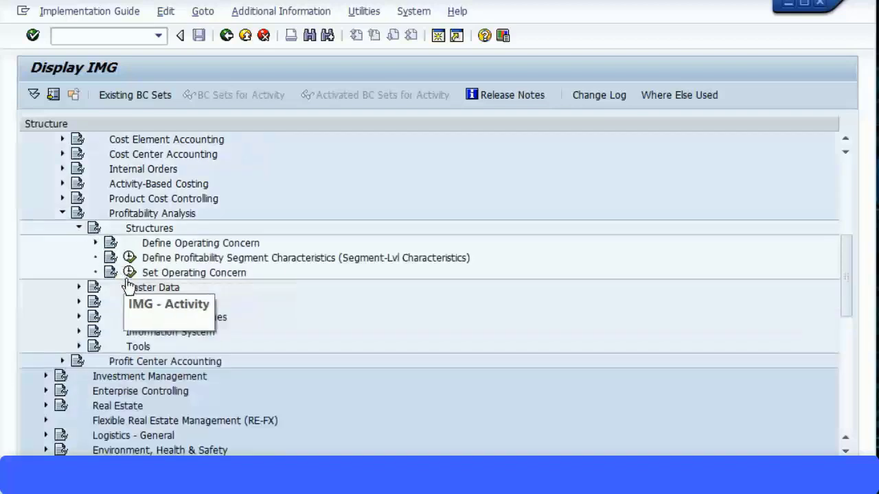
{"action": "left_click", "coordinate": [96, 243]}
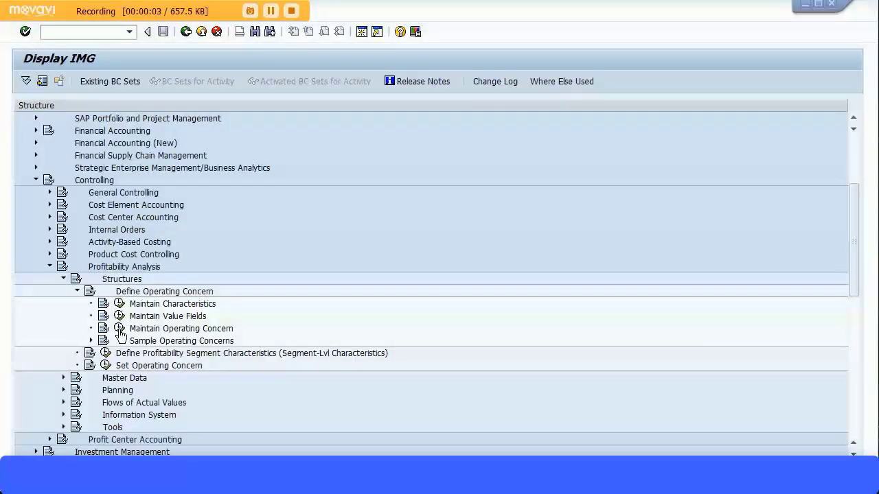
Step: Run the Maintain Operating Concern activity
{"action": "left_click", "coordinate": [120, 329]}
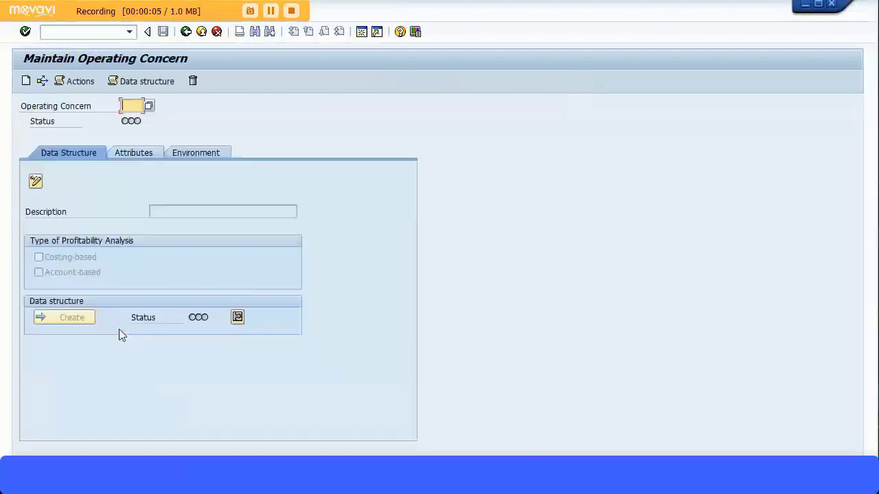